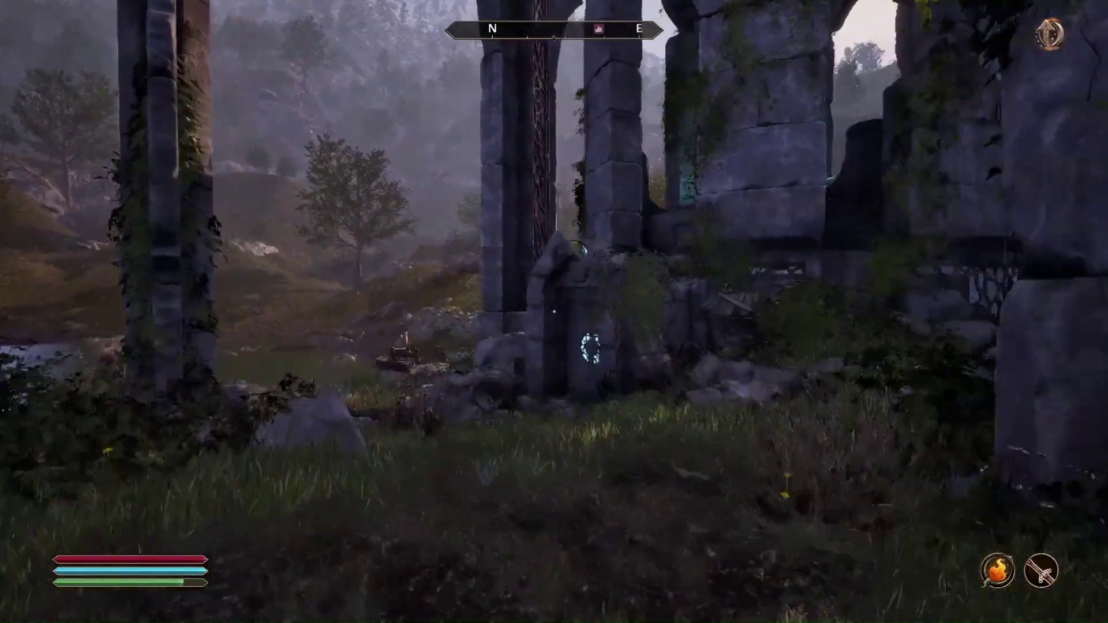
pyautogui.press('w')
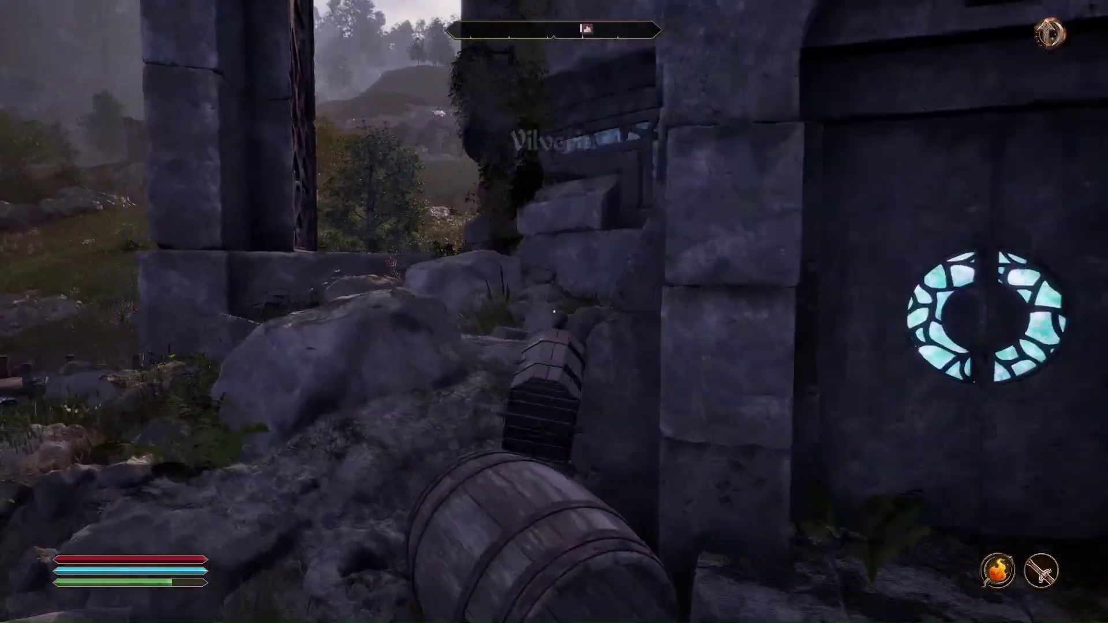
pyautogui.press('w')
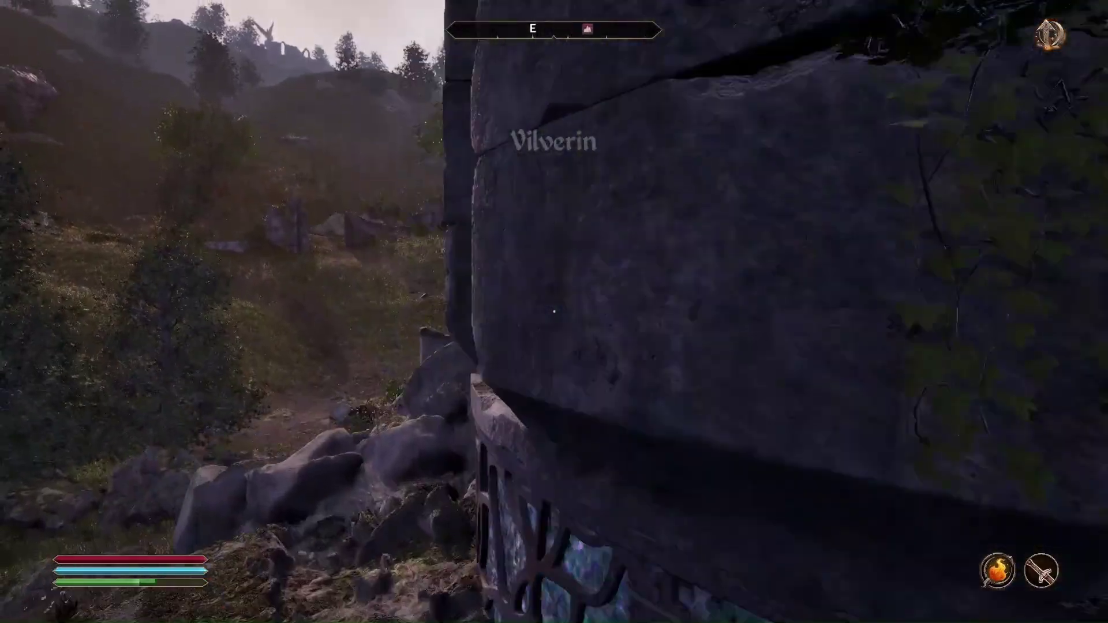
pyautogui.press('w')
pyautogui.press('space')
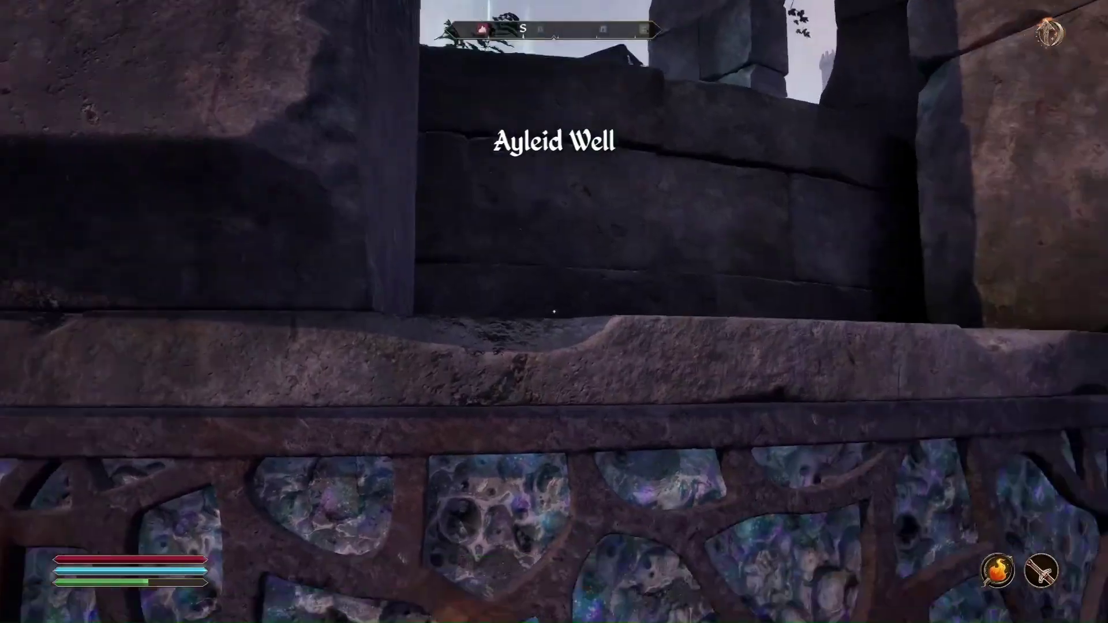
pyautogui.press('w')
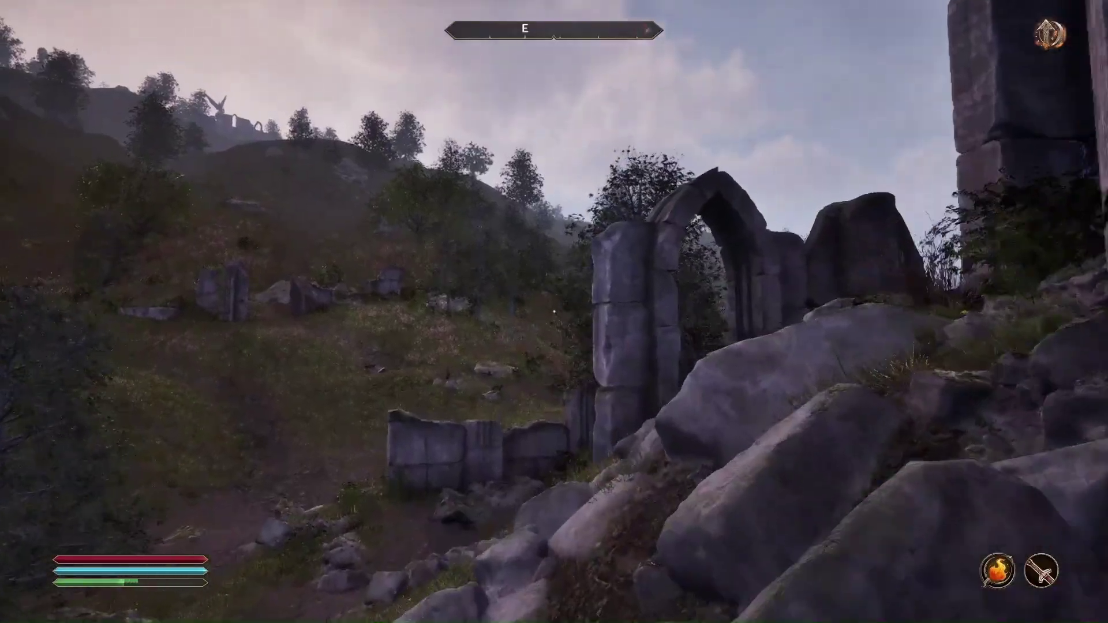
pyautogui.press('w')
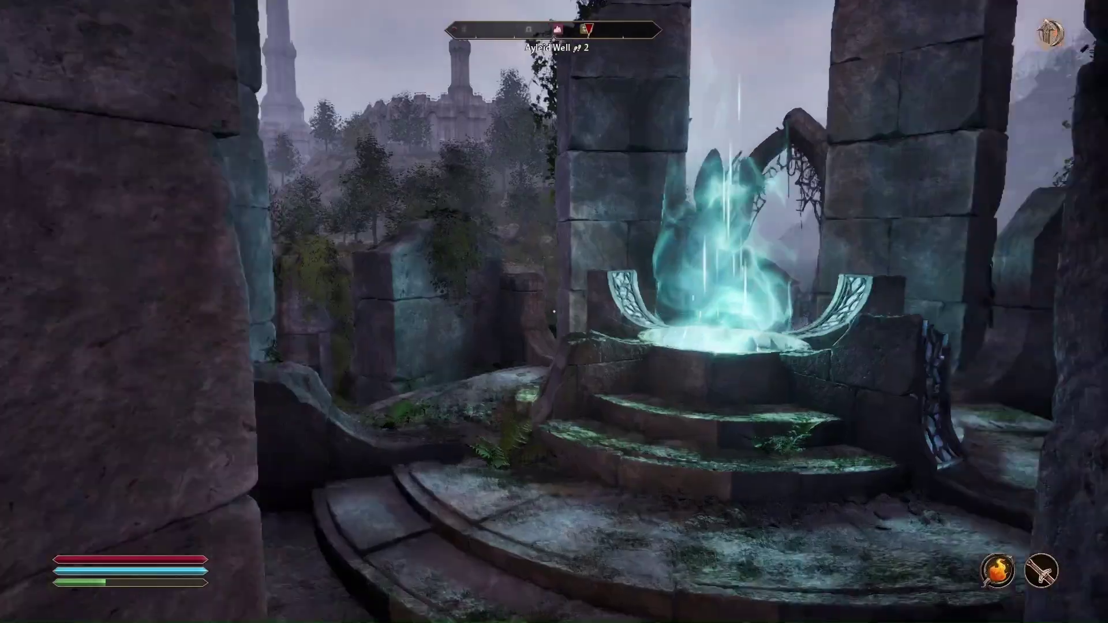
pyautogui.press('m')
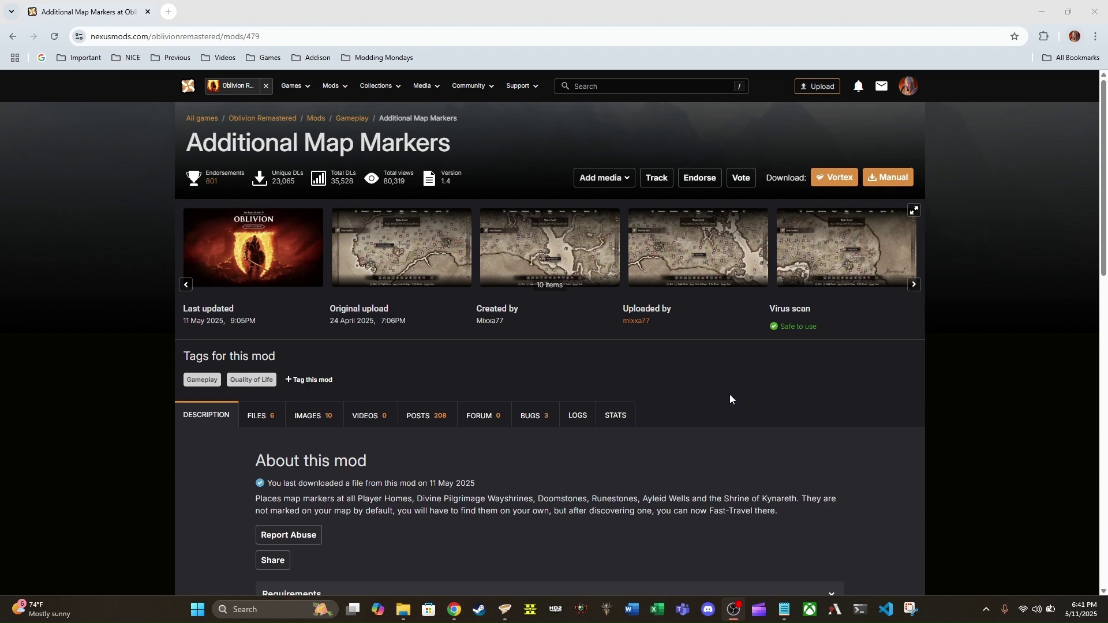
# - Review the Additional Map Markers mod's requirements, its merged mods list and its installation notes
pyautogui.scroll(-4, 724, 383)
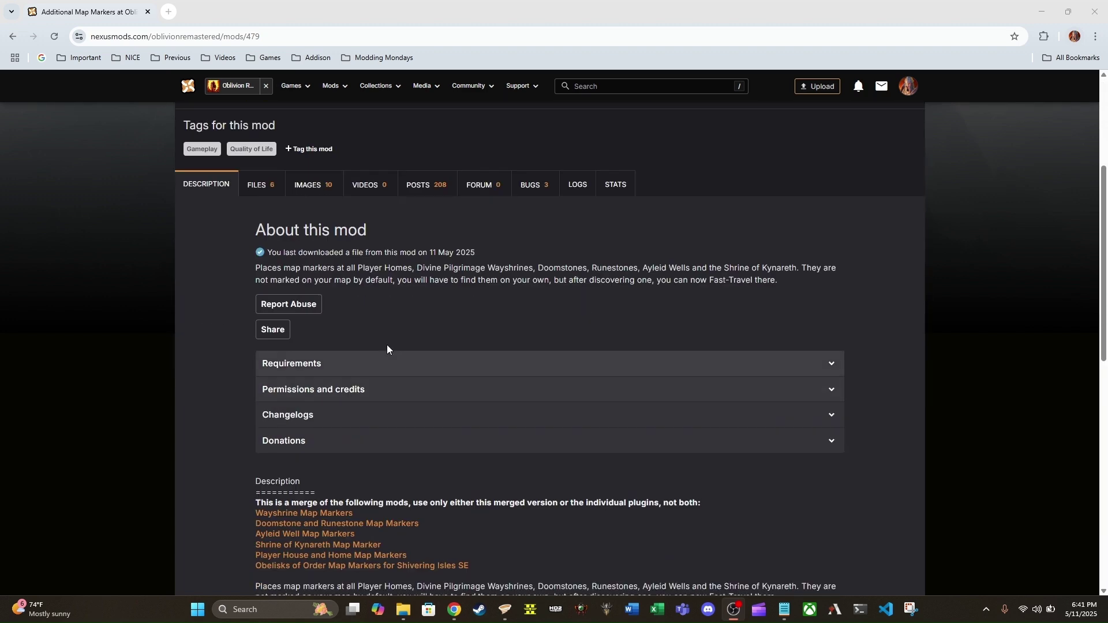
pyautogui.click(363, 362)
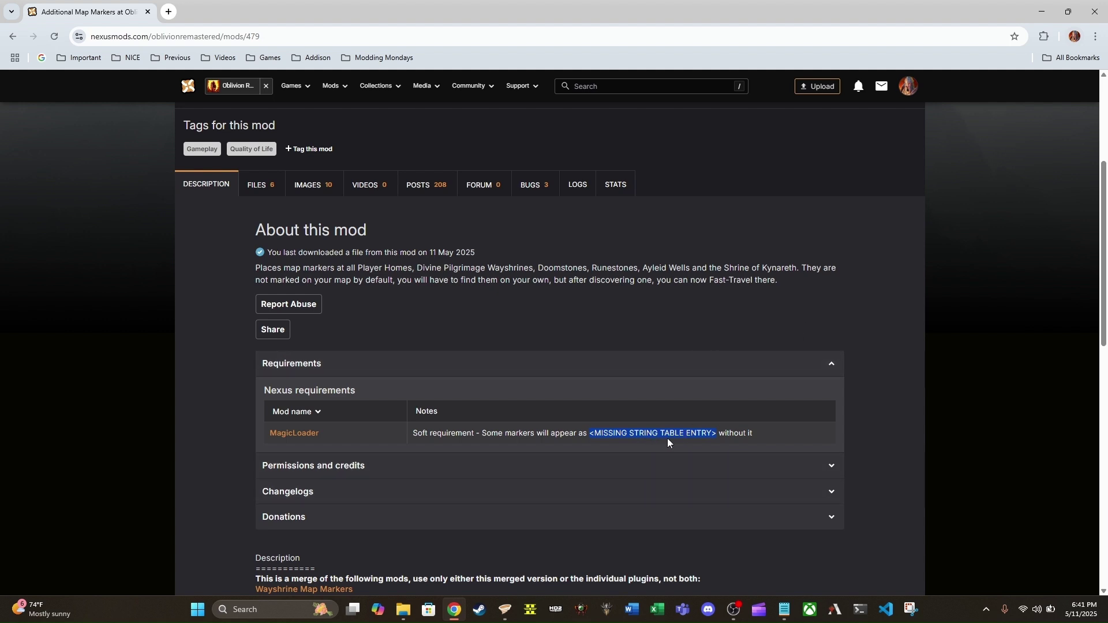
pyautogui.scroll(3, 630, 352)
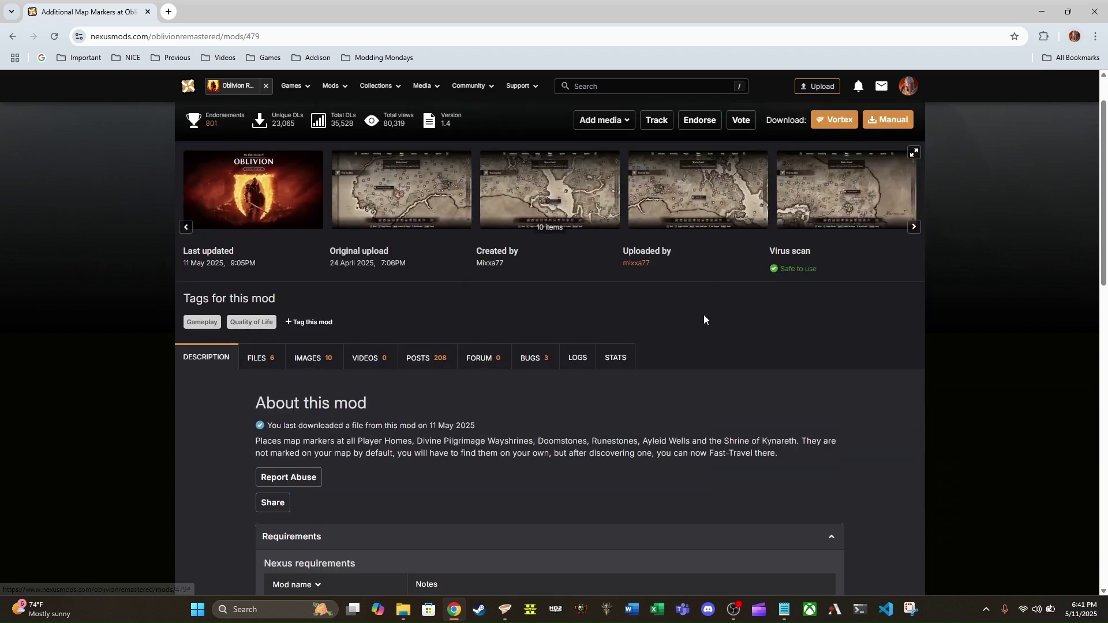
pyautogui.scroll(-4, 704, 314)
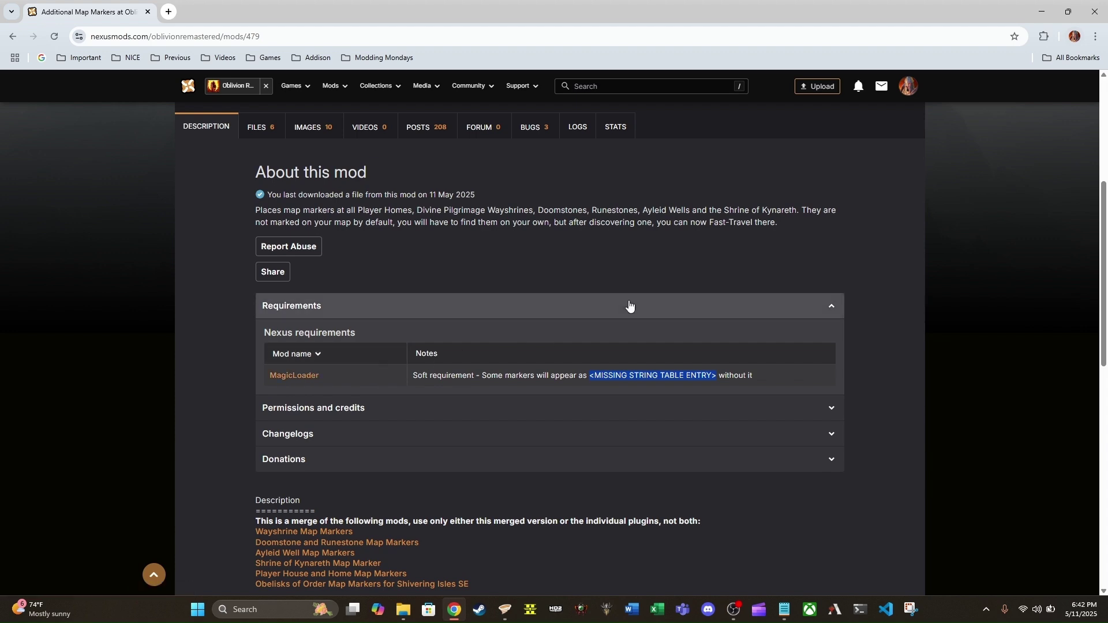
pyautogui.scroll(-3, 629, 306)
pyautogui.scroll(-1, 630, 306)
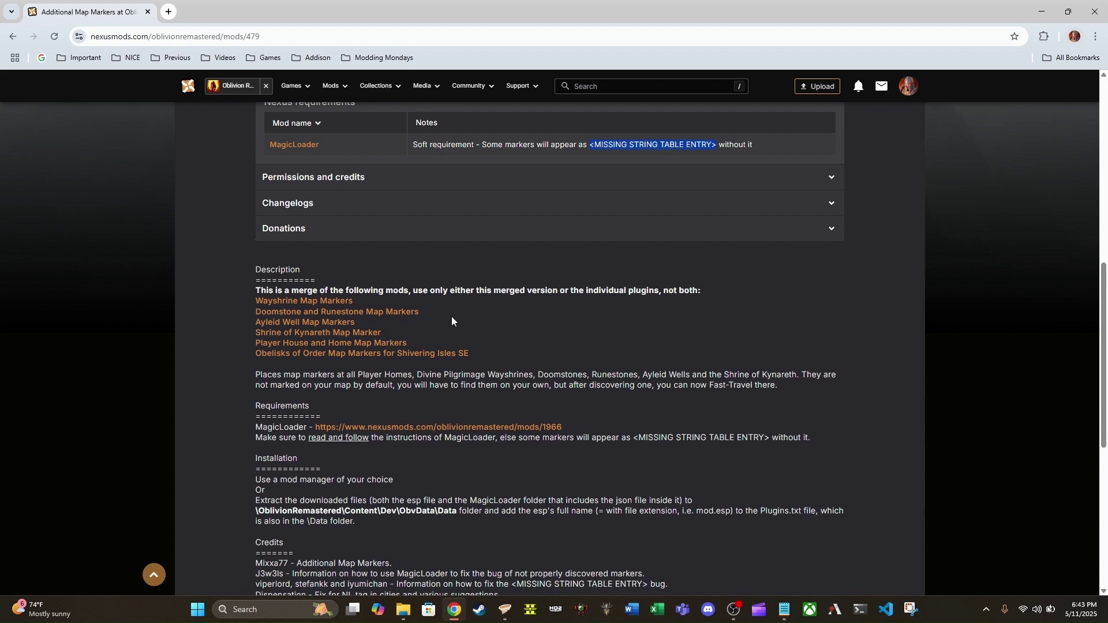
pyautogui.scroll(3, 451, 317)
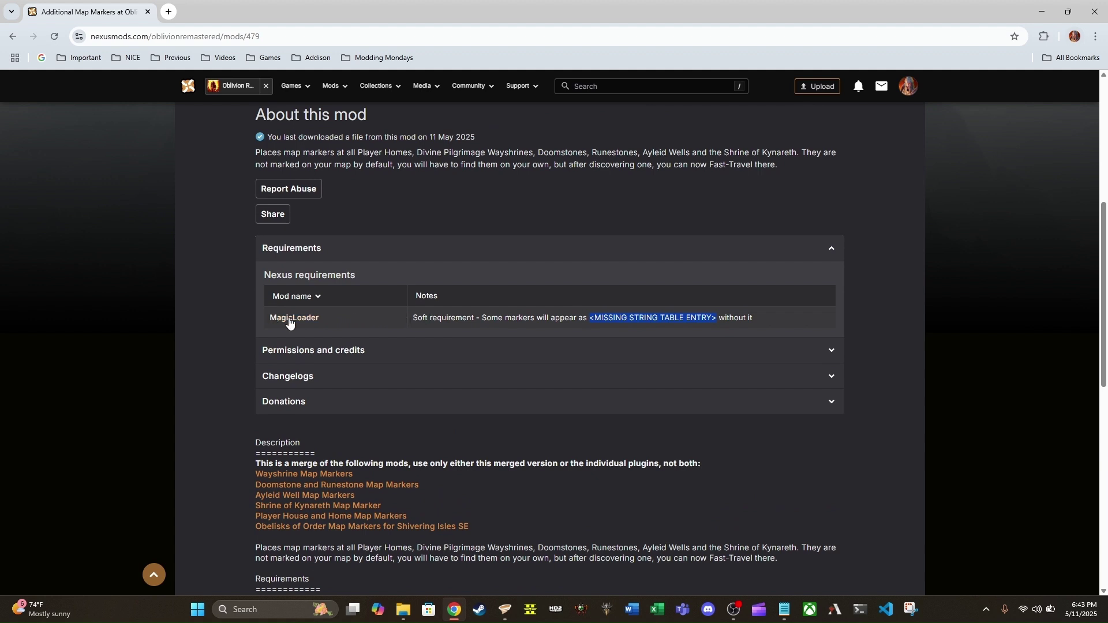
pyautogui.scroll(-2, 330, 336)
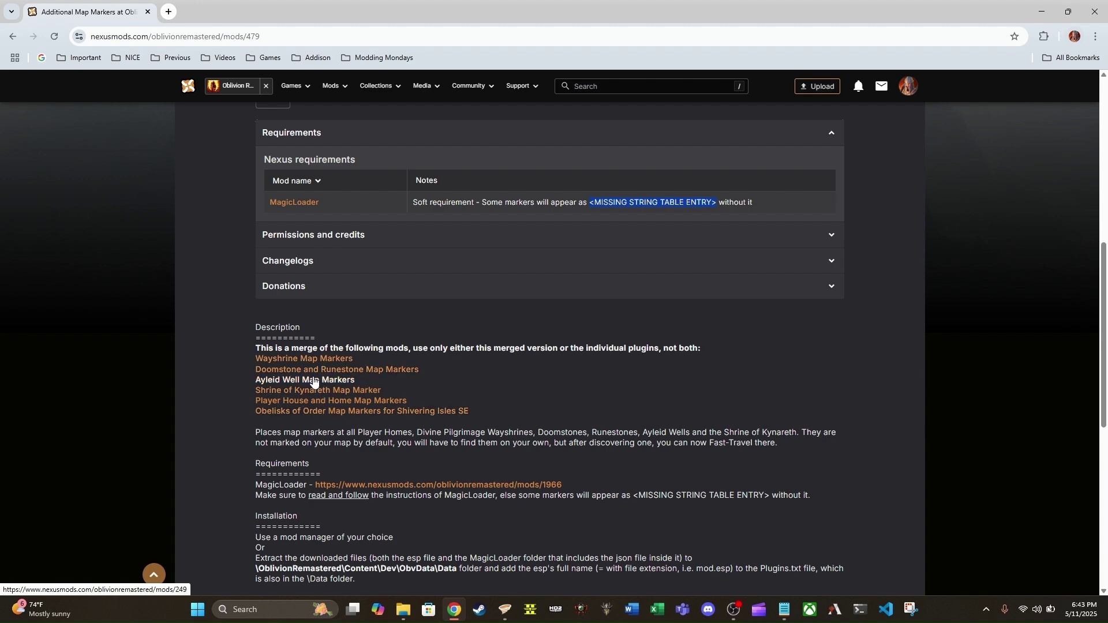
pyautogui.scroll(-2, 508, 398)
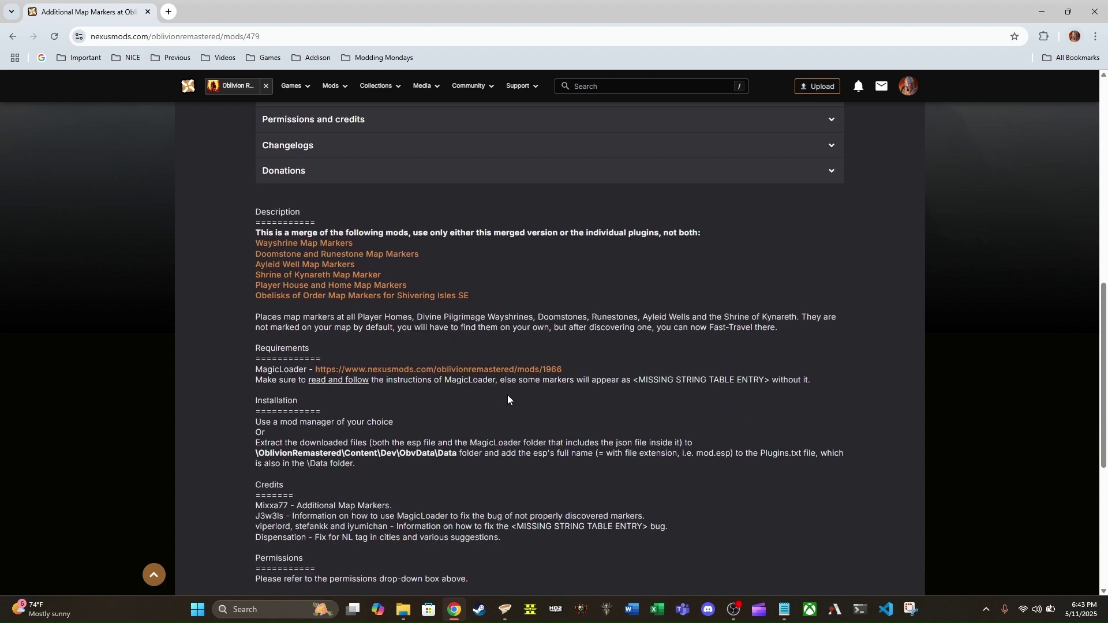
pyautogui.scroll(10, 508, 395)
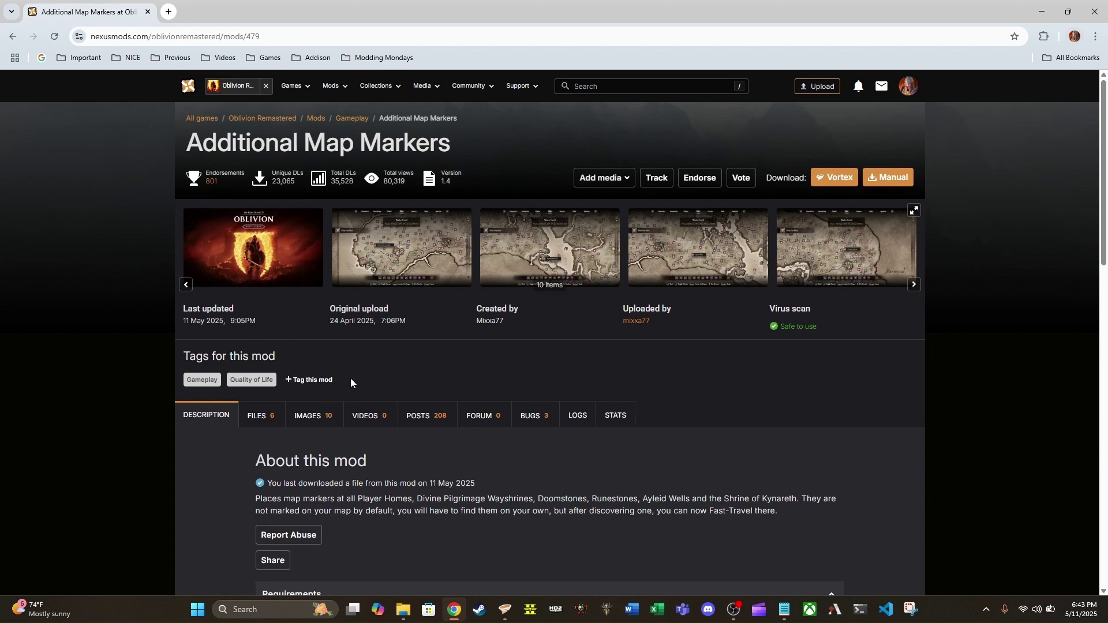
# - Examine the mod's available downloads, covering the main file and the optional language JSON files
pyautogui.click(267, 420)
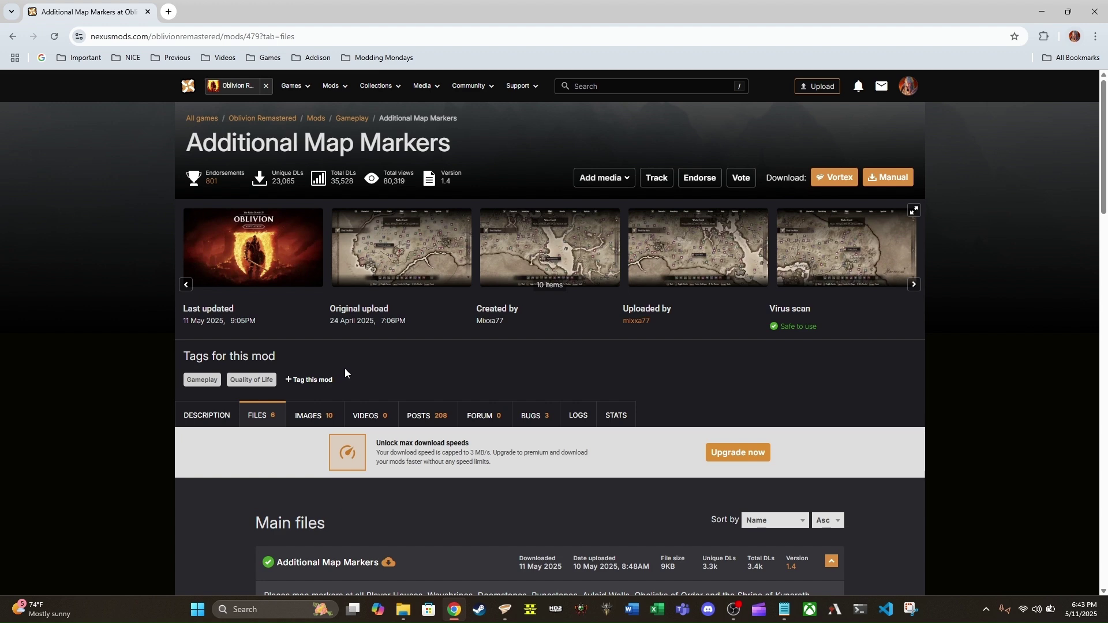
pyautogui.scroll(-7, 400, 365)
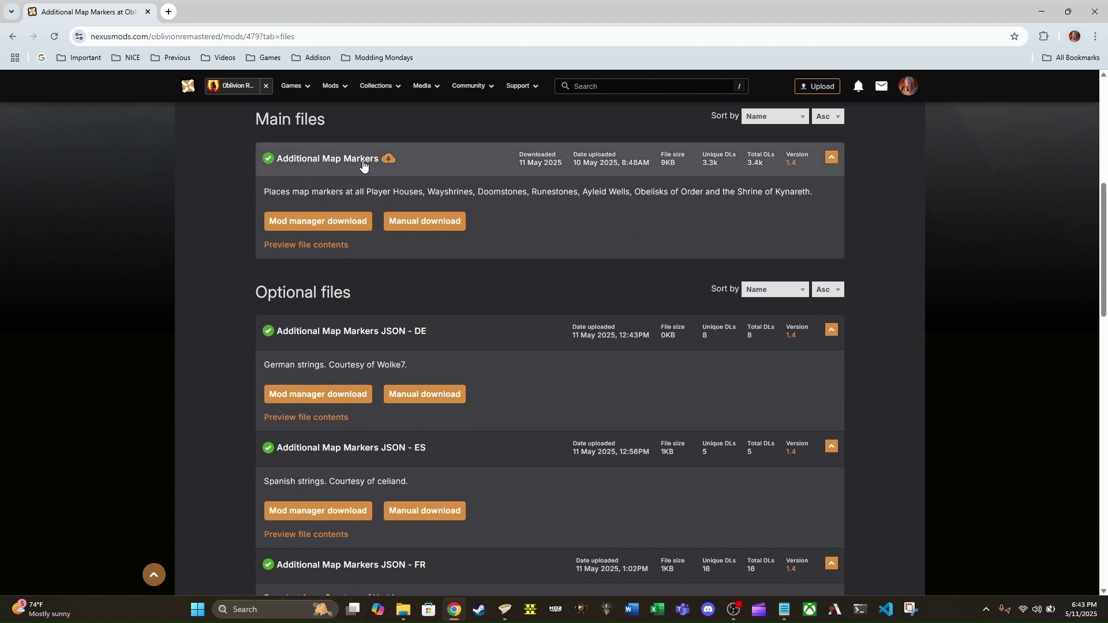
pyautogui.scroll(-2, 365, 248)
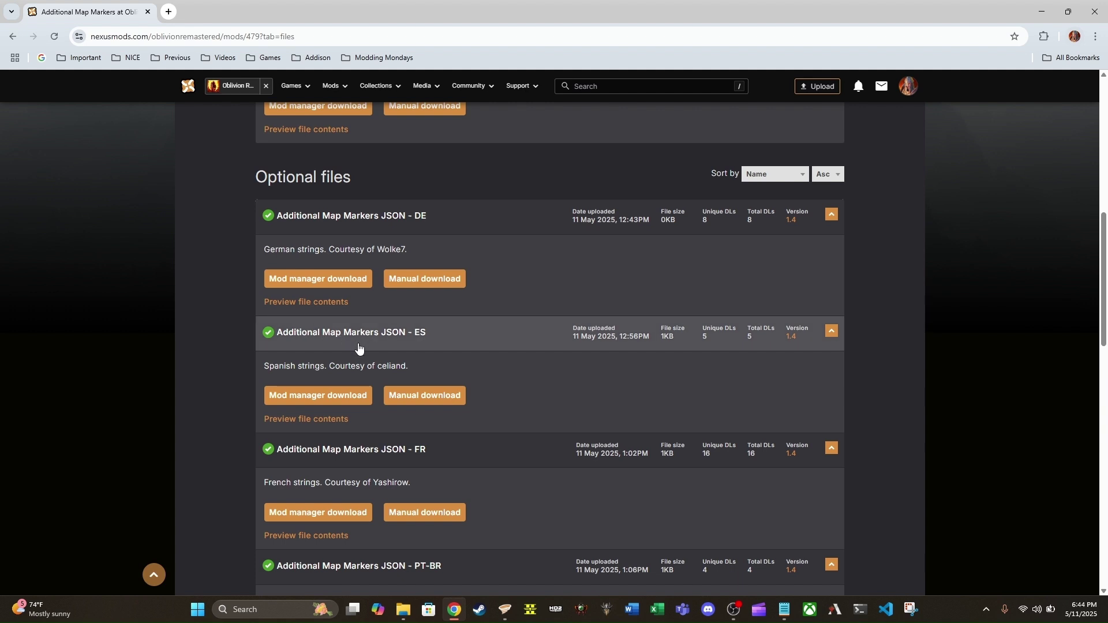
pyautogui.scroll(-2, 359, 347)
pyautogui.scroll(-2, 359, 353)
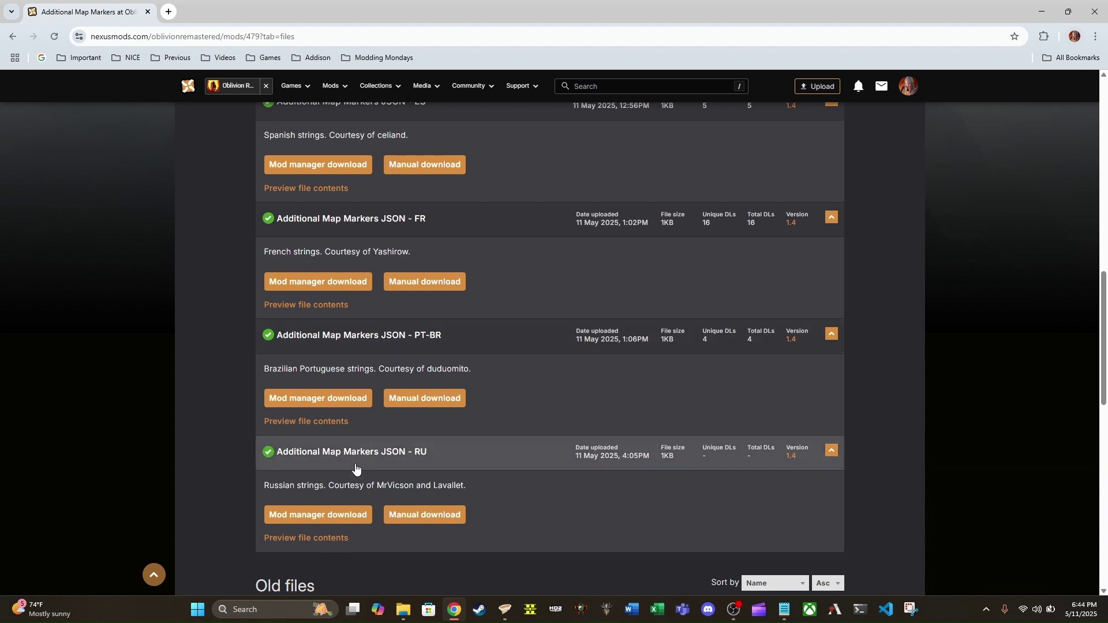
pyautogui.scroll(-1, 358, 456)
pyautogui.scroll(2, 407, 411)
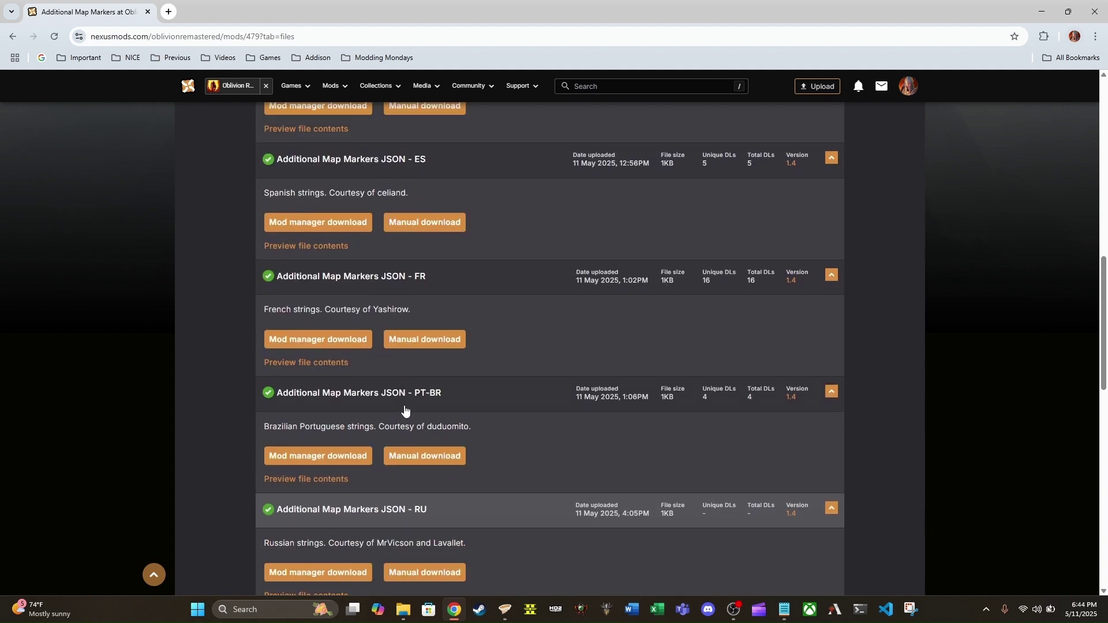
pyautogui.scroll(8, 410, 417)
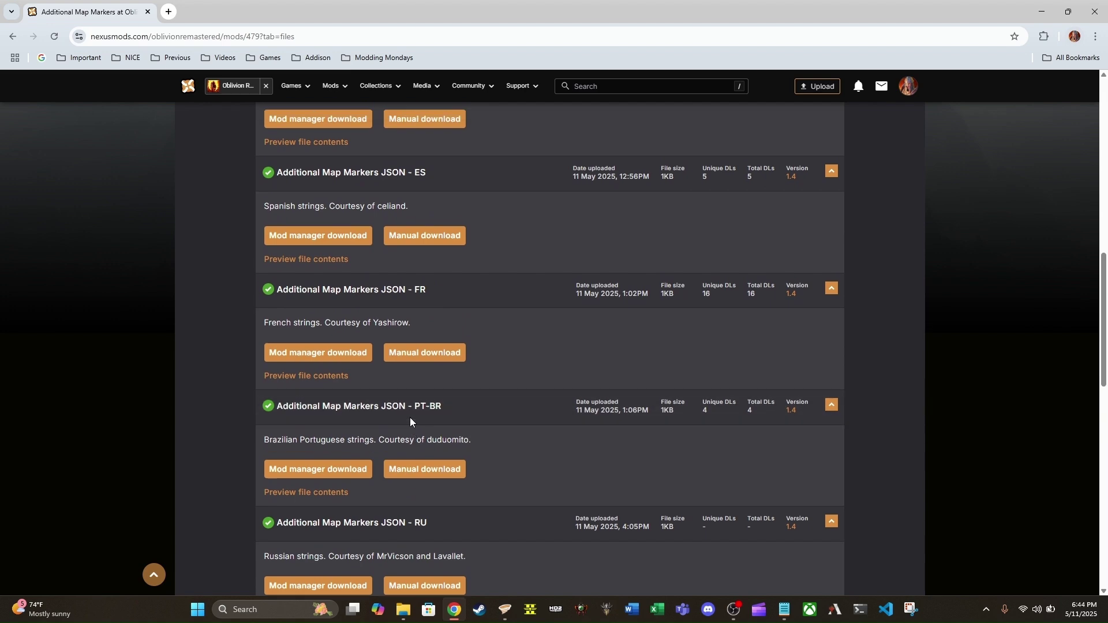
pyautogui.scroll(4, 409, 417)
pyautogui.scroll(-4, 410, 417)
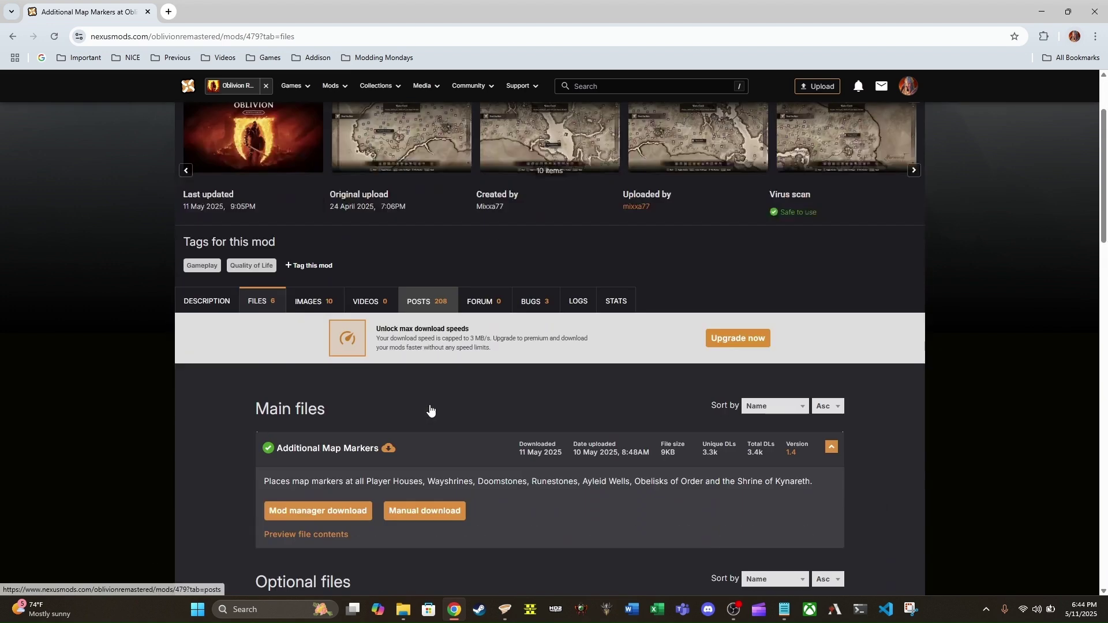
pyautogui.scroll(-2, 370, 340)
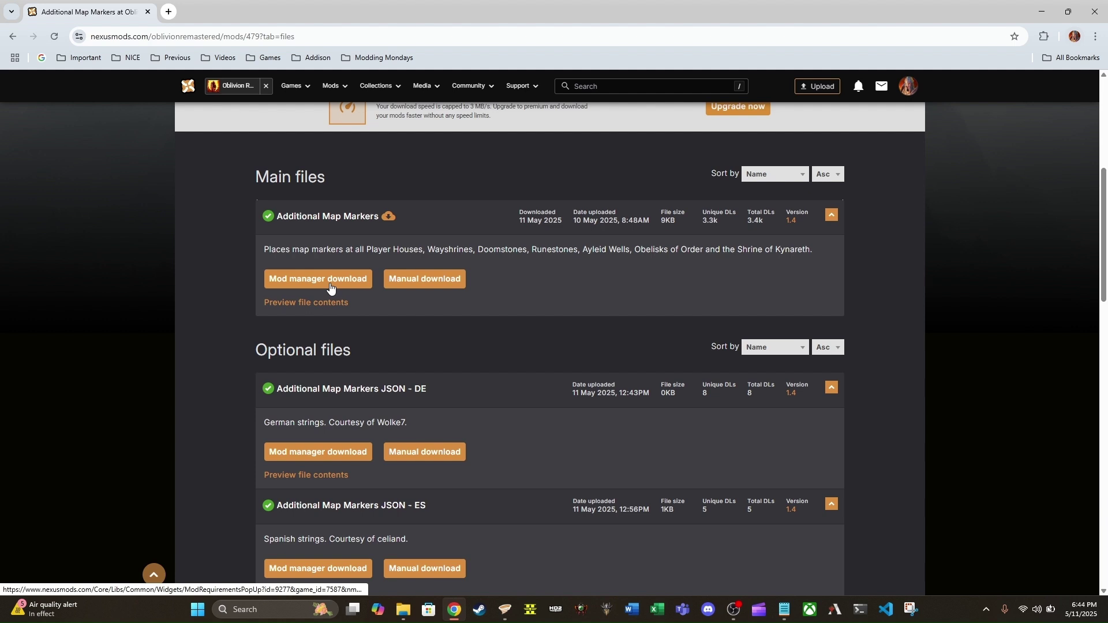
# - Download the main Additional Map Markers file through the mod manager, accepting the MagicLoader requirement and choosing the slow download
pyautogui.click(299, 281)
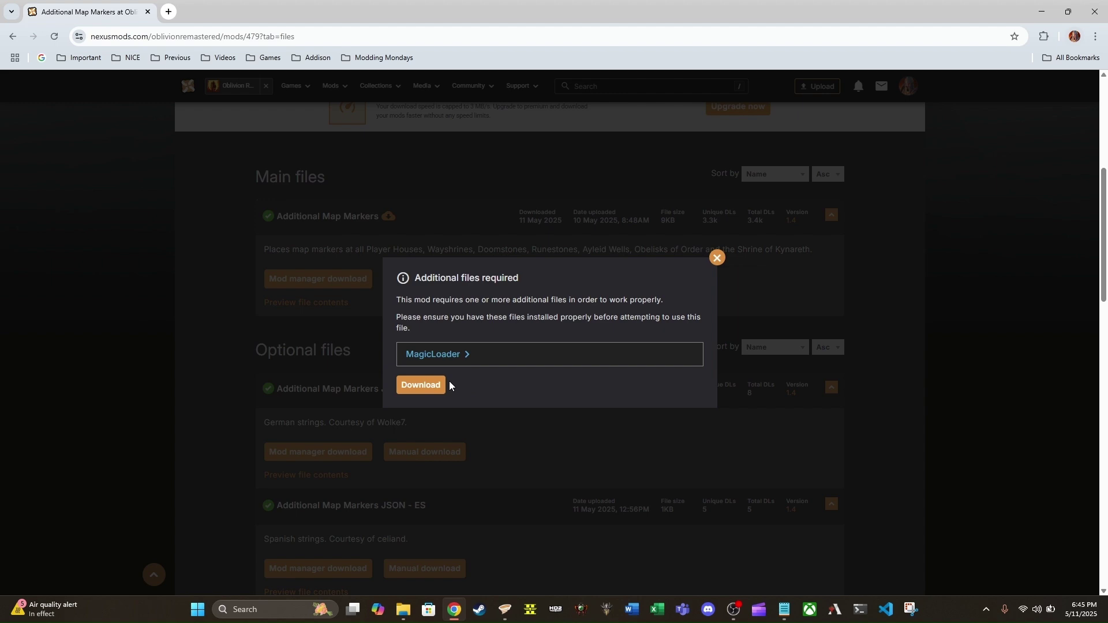
pyautogui.click(434, 384)
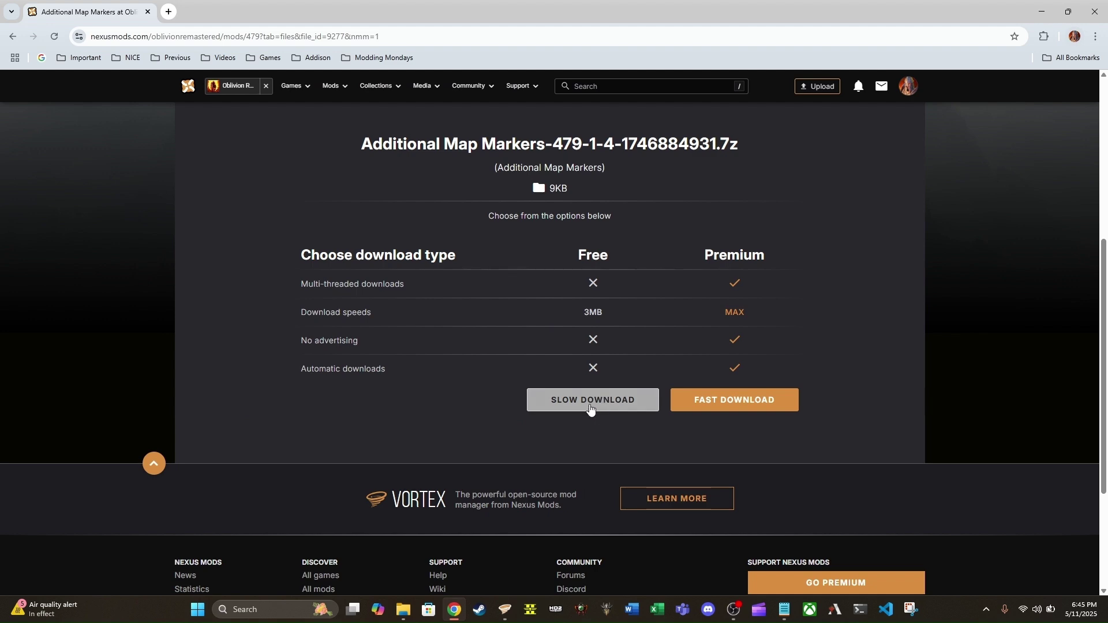
pyautogui.click(593, 409)
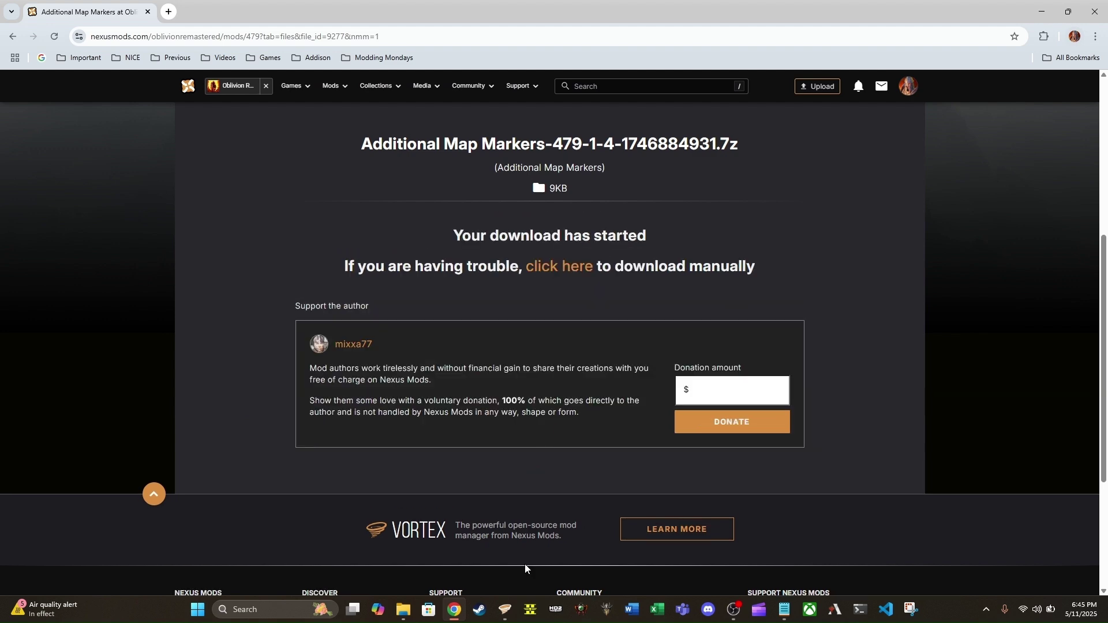
# - Switch to Vortex, run MagicLoader to apply the mod patches to the game, and close MagicLoader
pyautogui.click(505, 610)
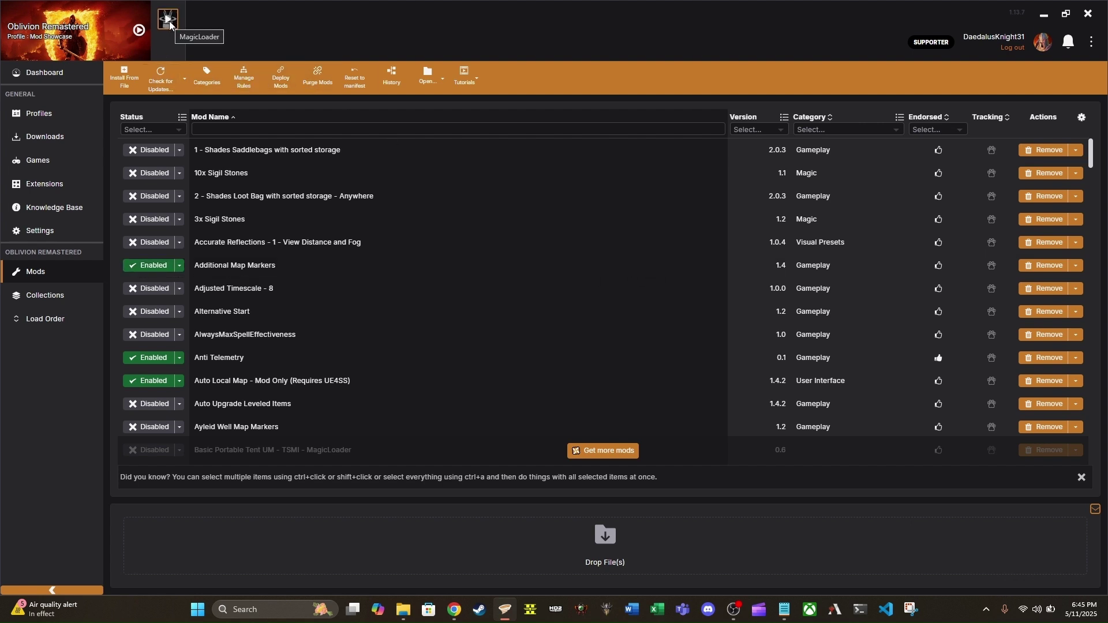
pyautogui.click(171, 19)
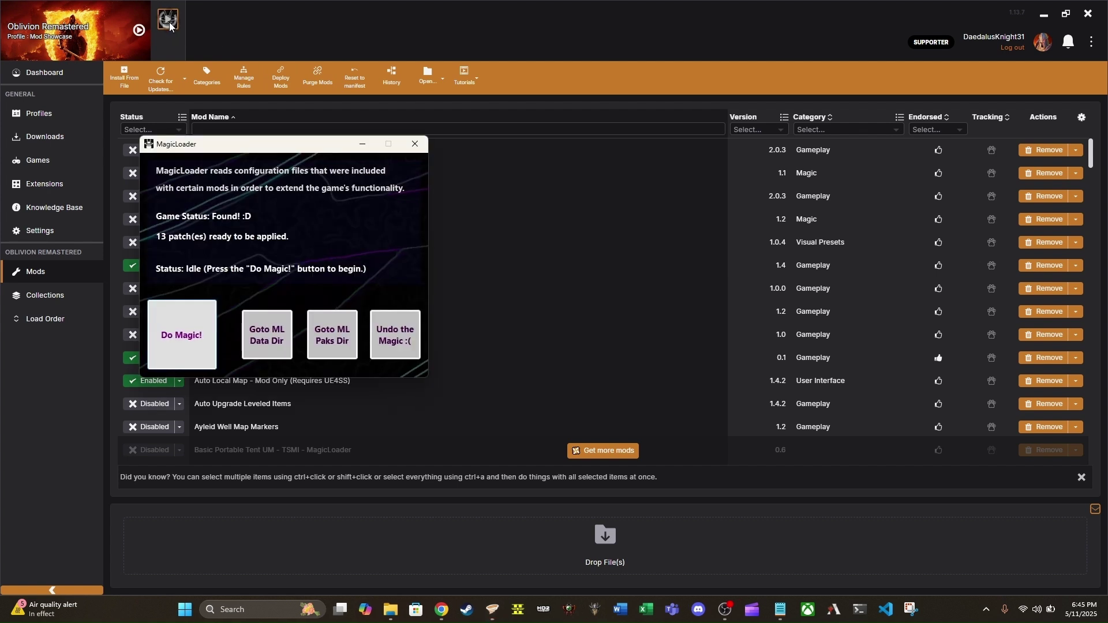
pyautogui.click(197, 335)
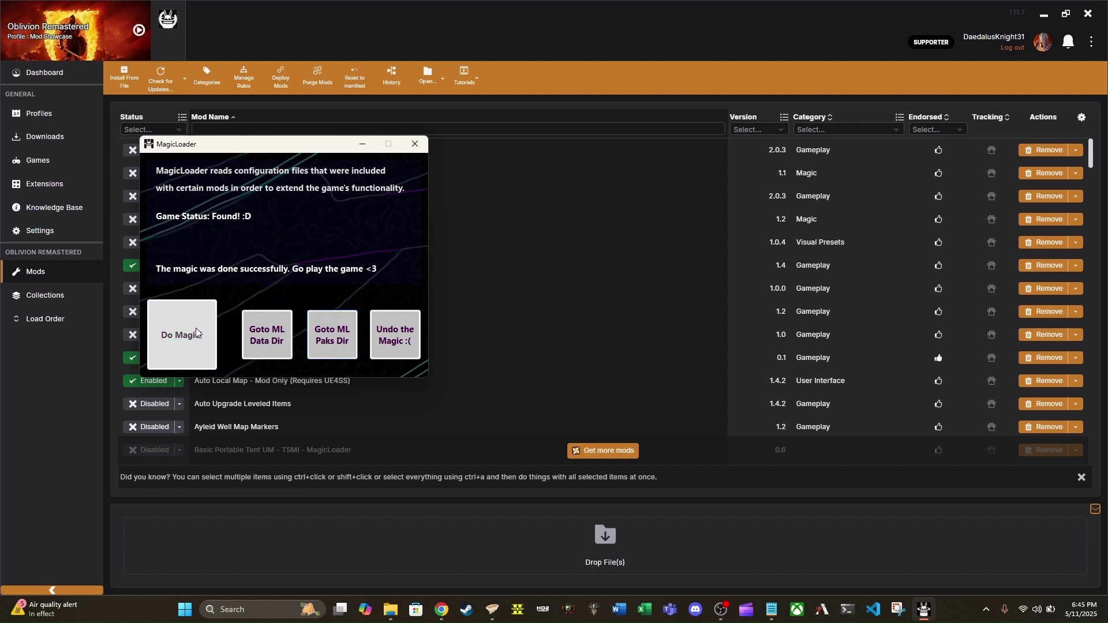
pyautogui.click(416, 146)
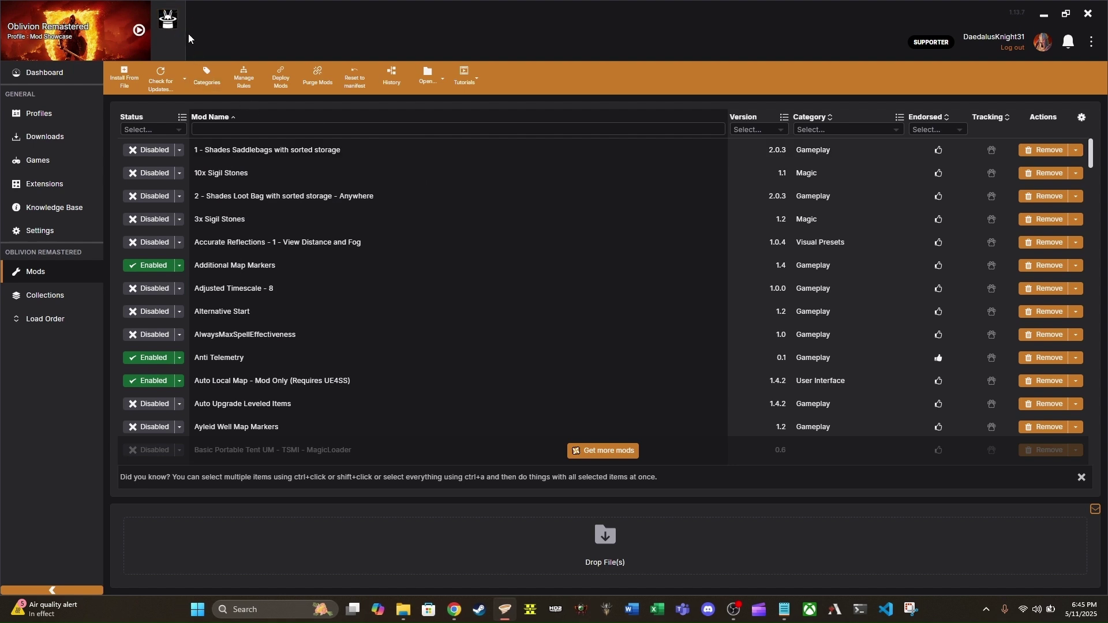